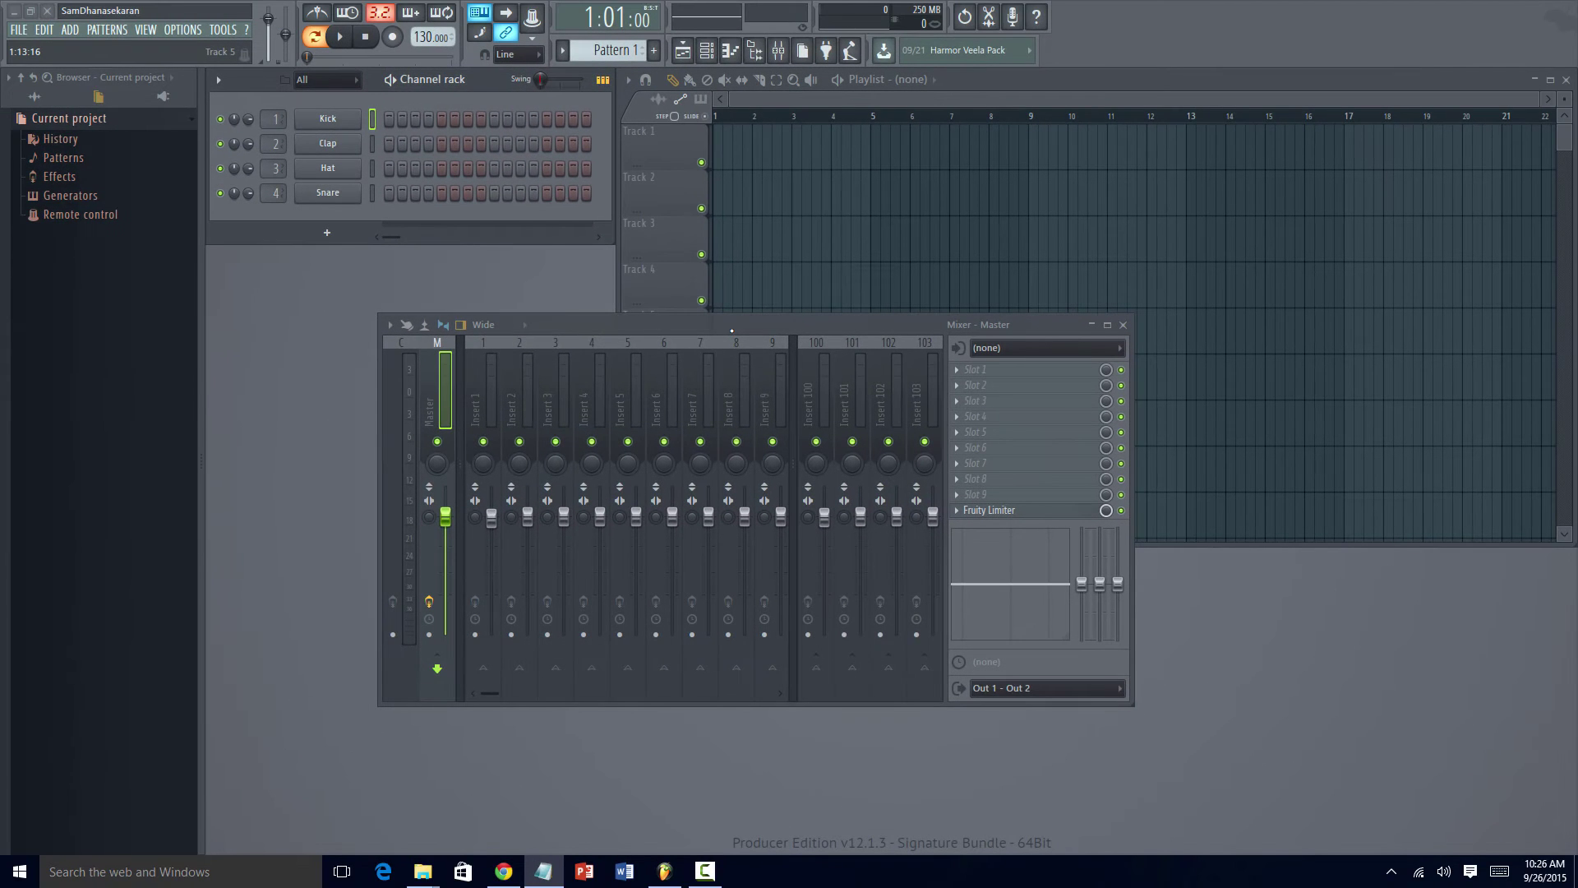
Bring FL Studio forward and select the Insert 1 mixer track
left_click(565, 367)
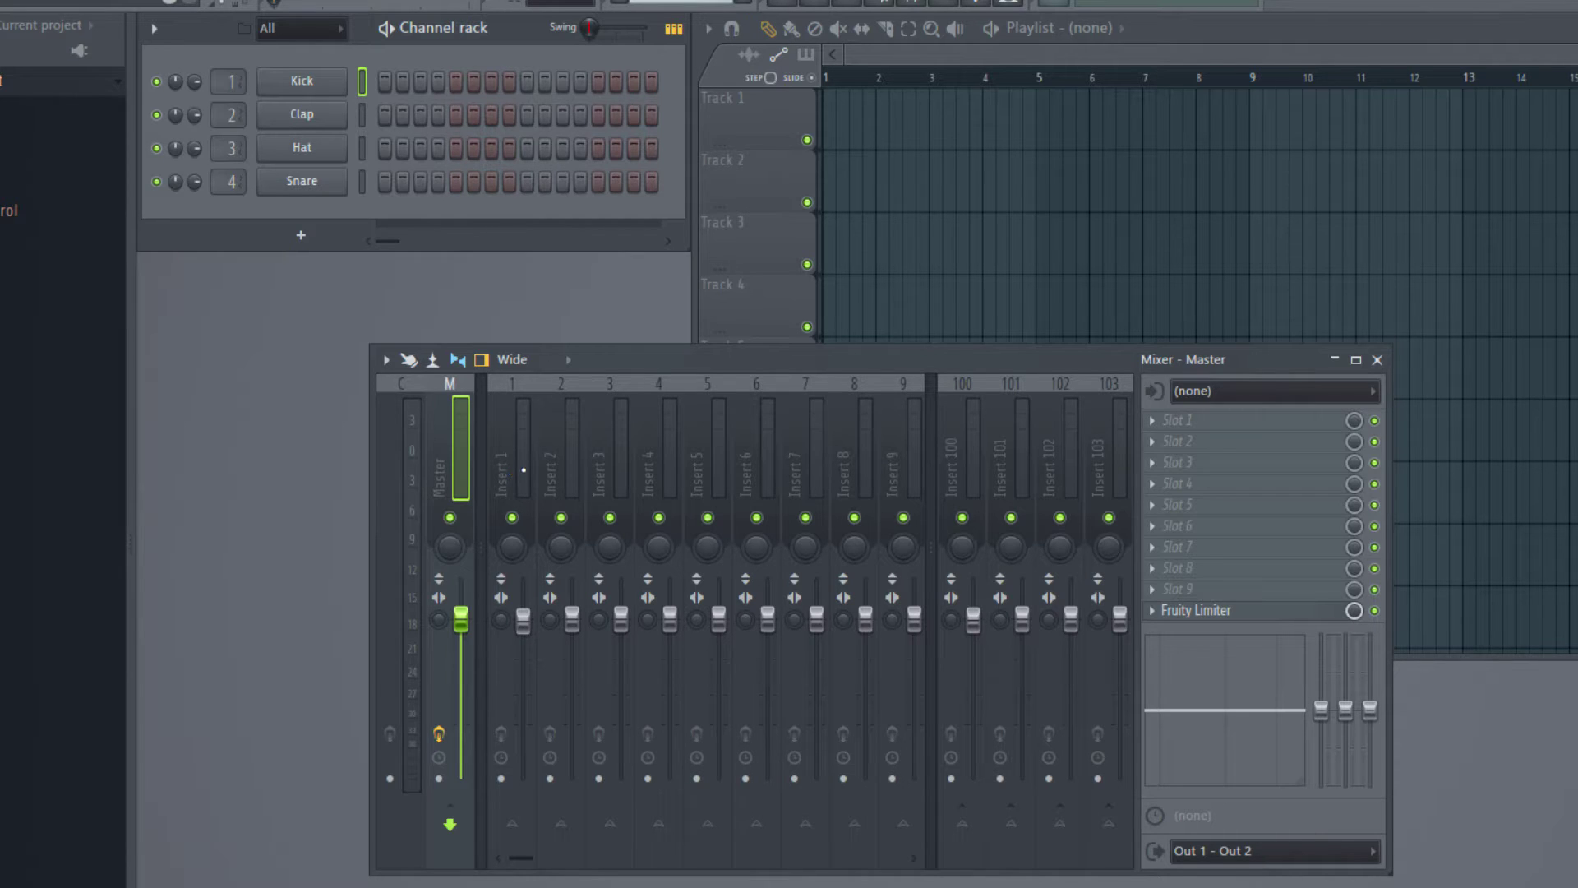
left_click(523, 470)
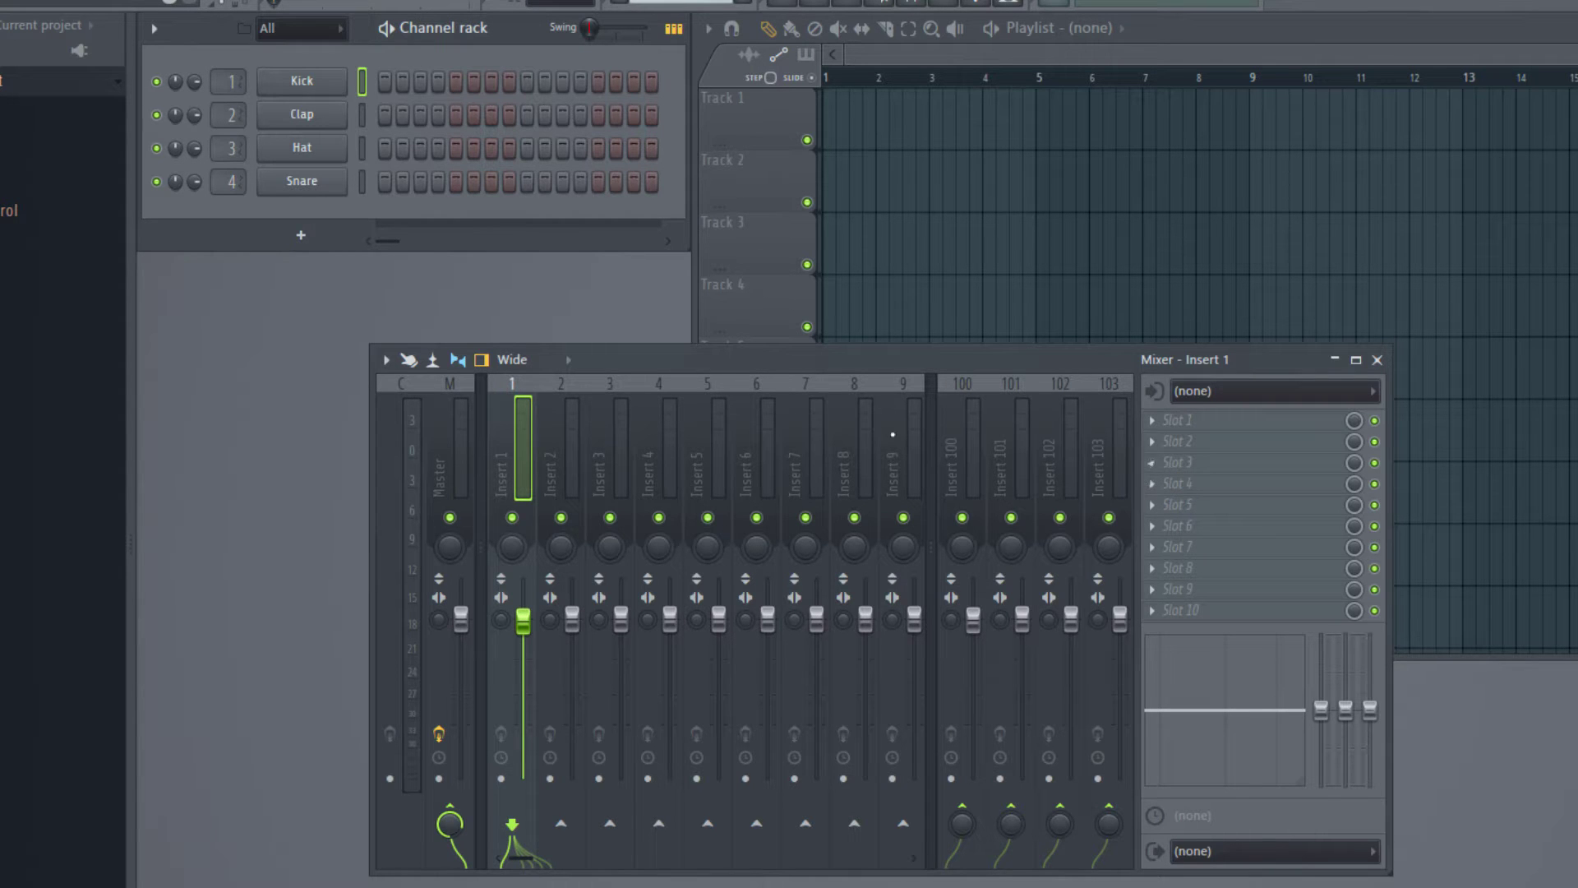
Select the Master mixer track to show its Fruity Limiter
left_click(469, 429)
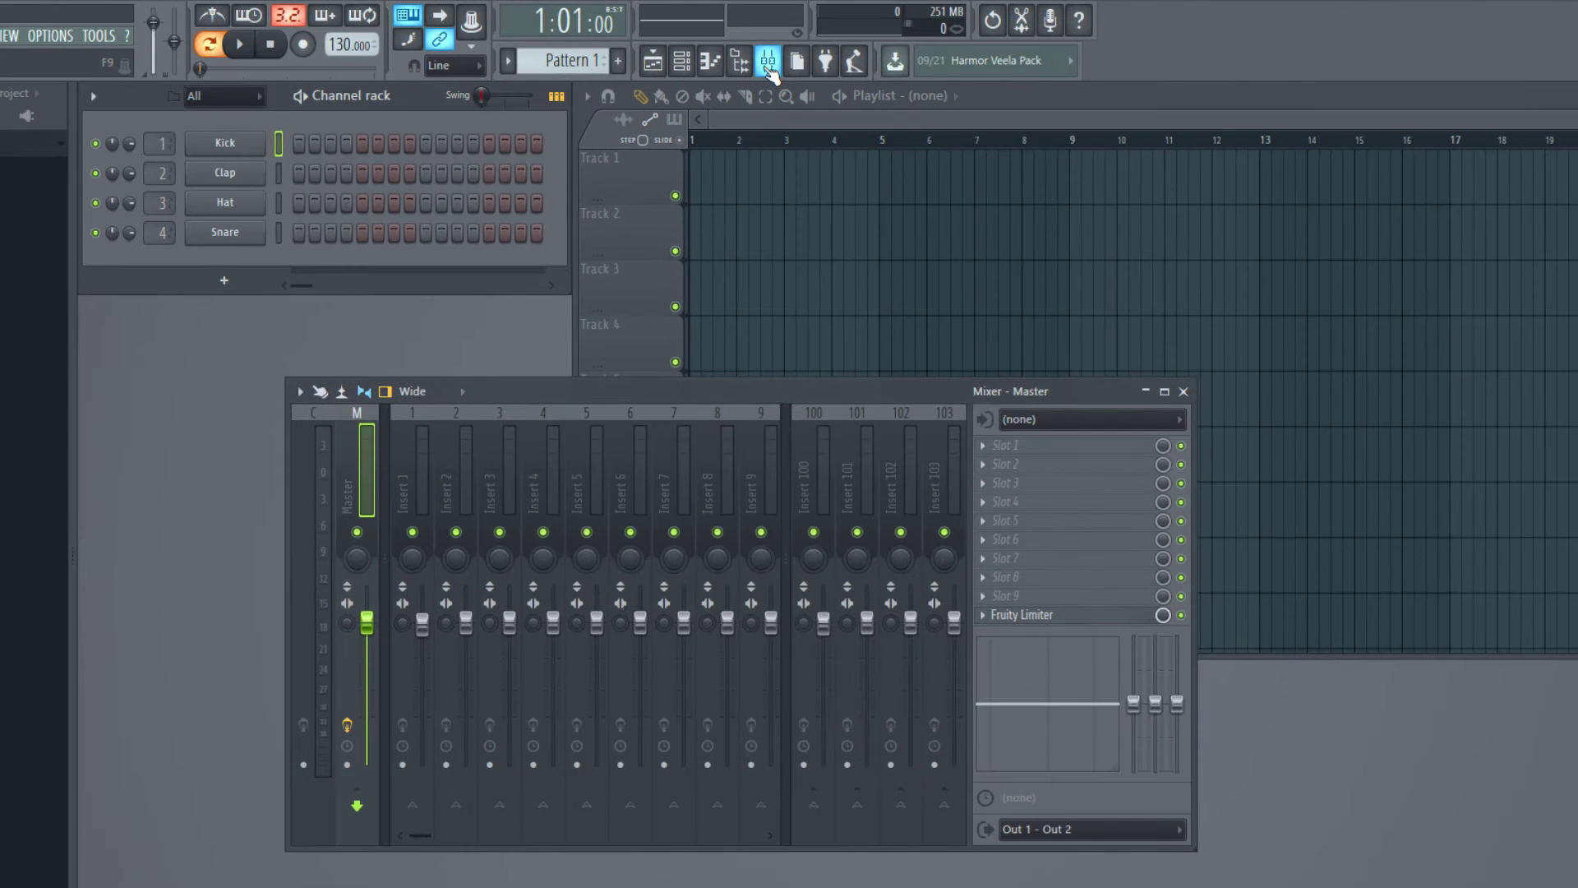
left_click(770, 74)
left_click(770, 68)
left_click(462, 396)
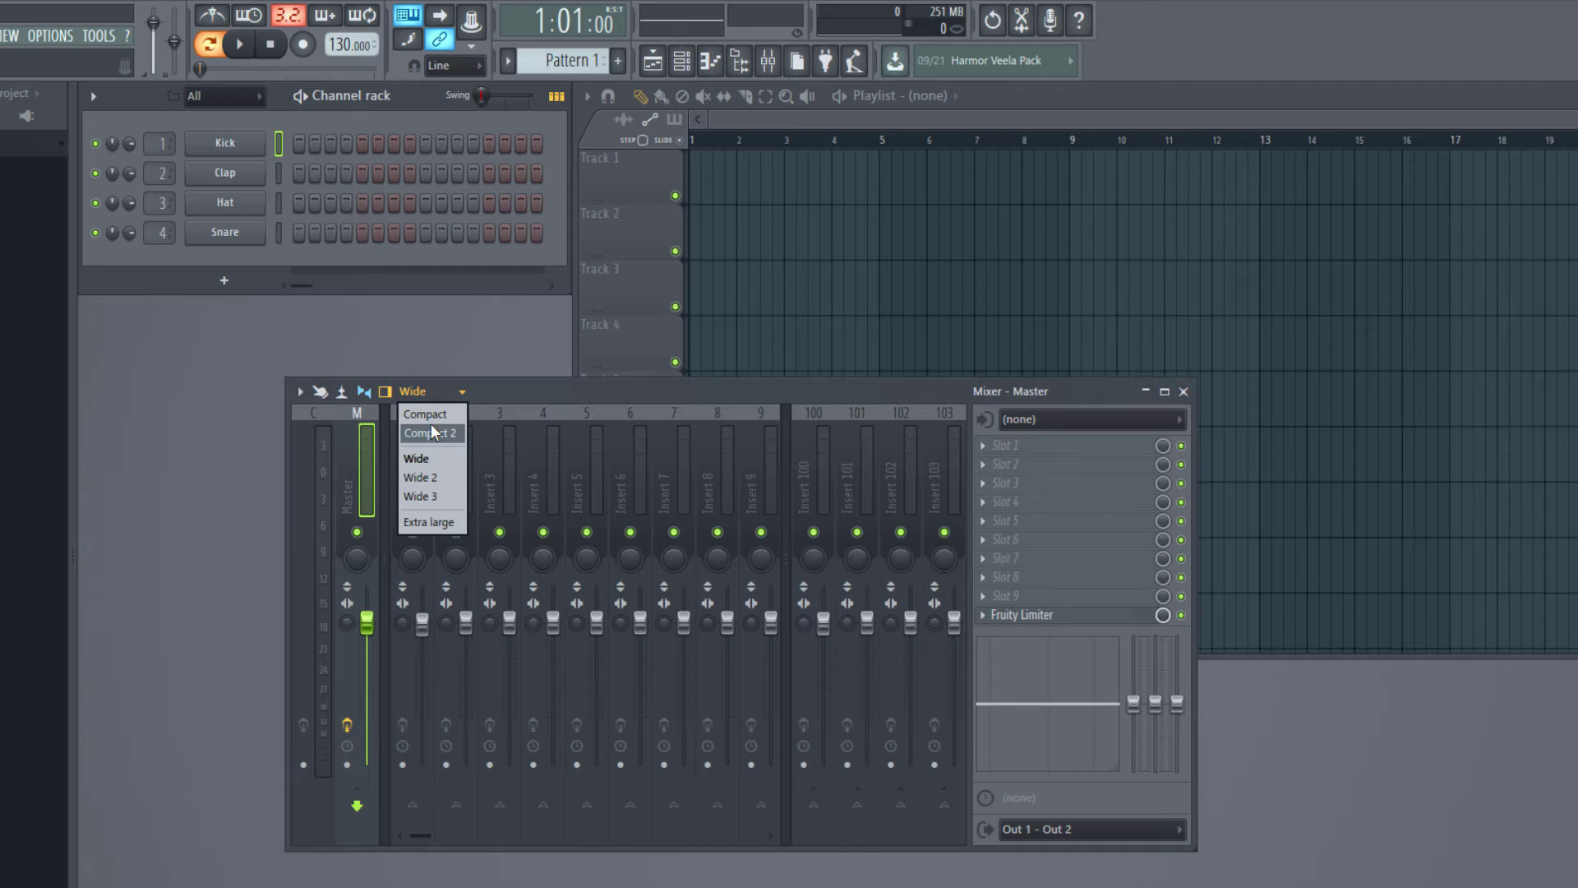
left_click(433, 466)
left_click(463, 392)
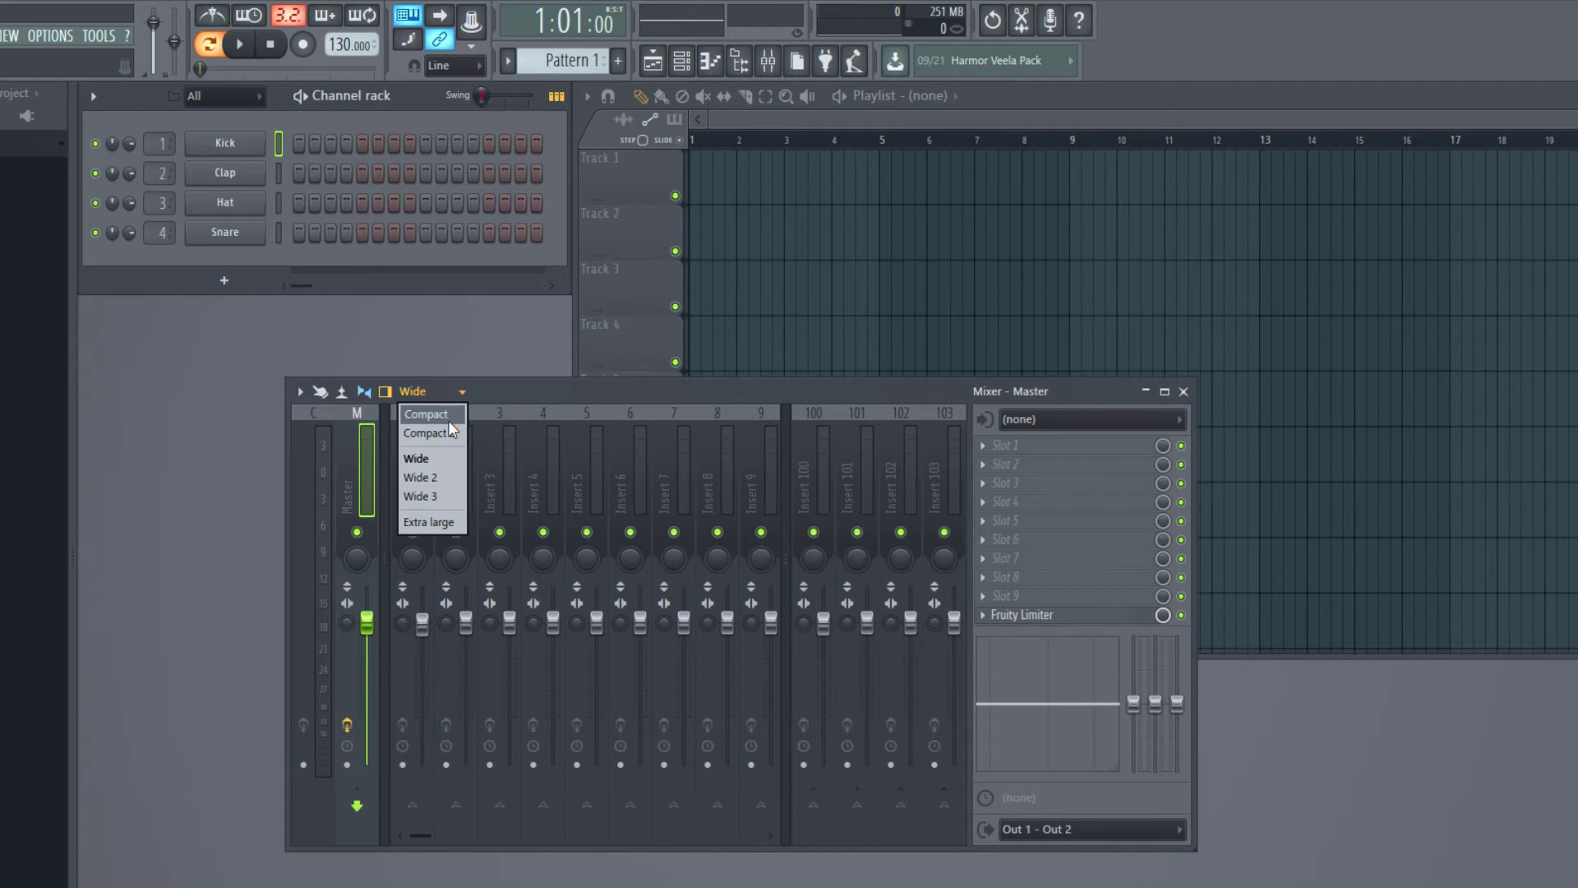
left_click(463, 392)
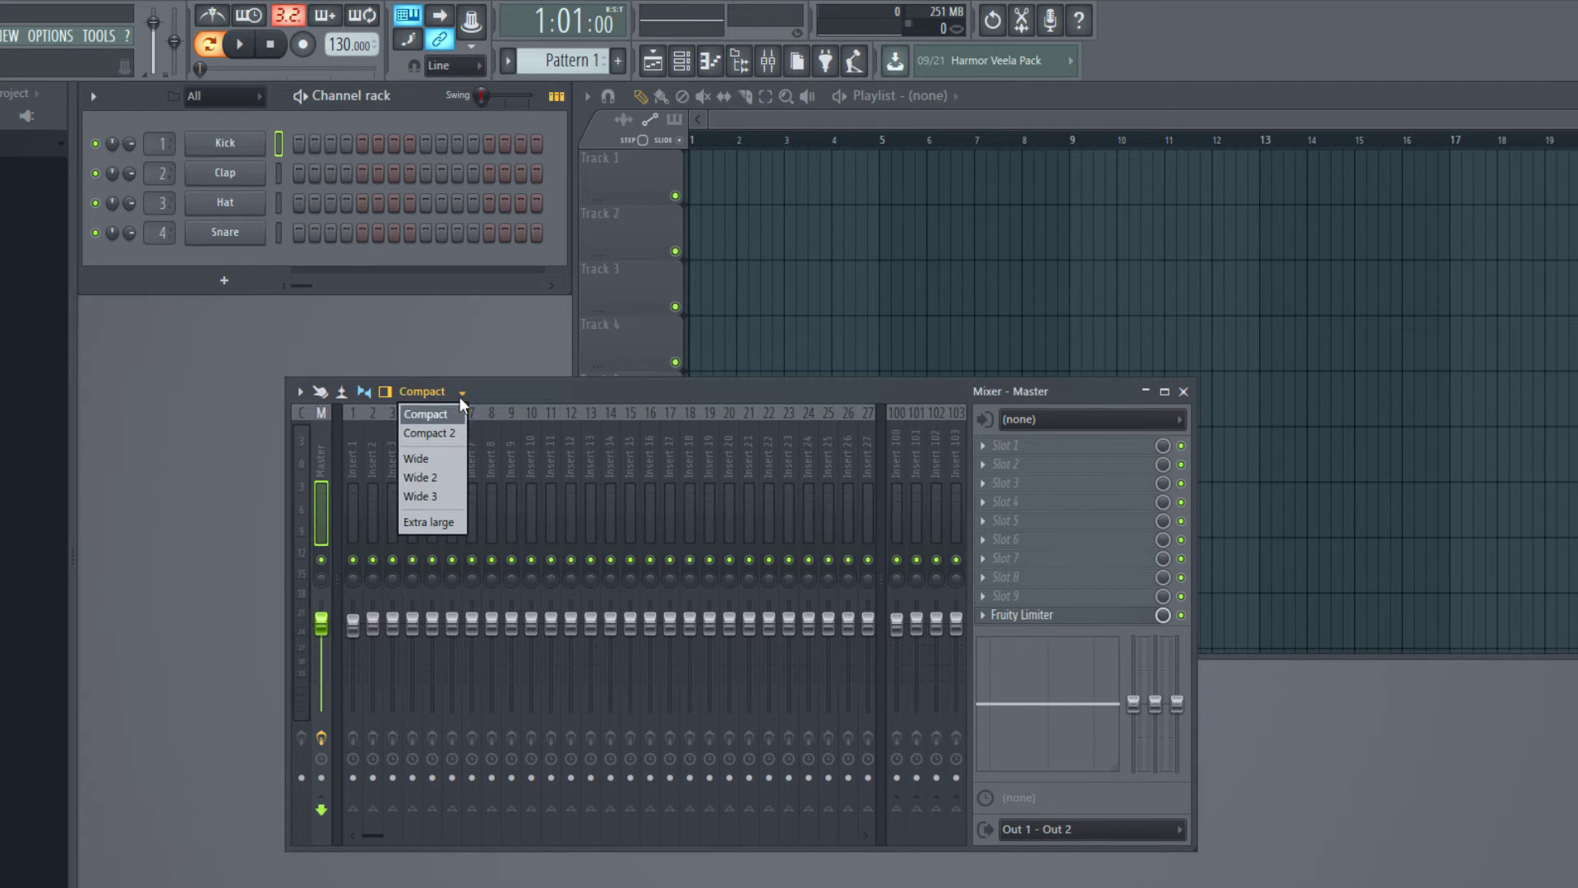
left_click(440, 459)
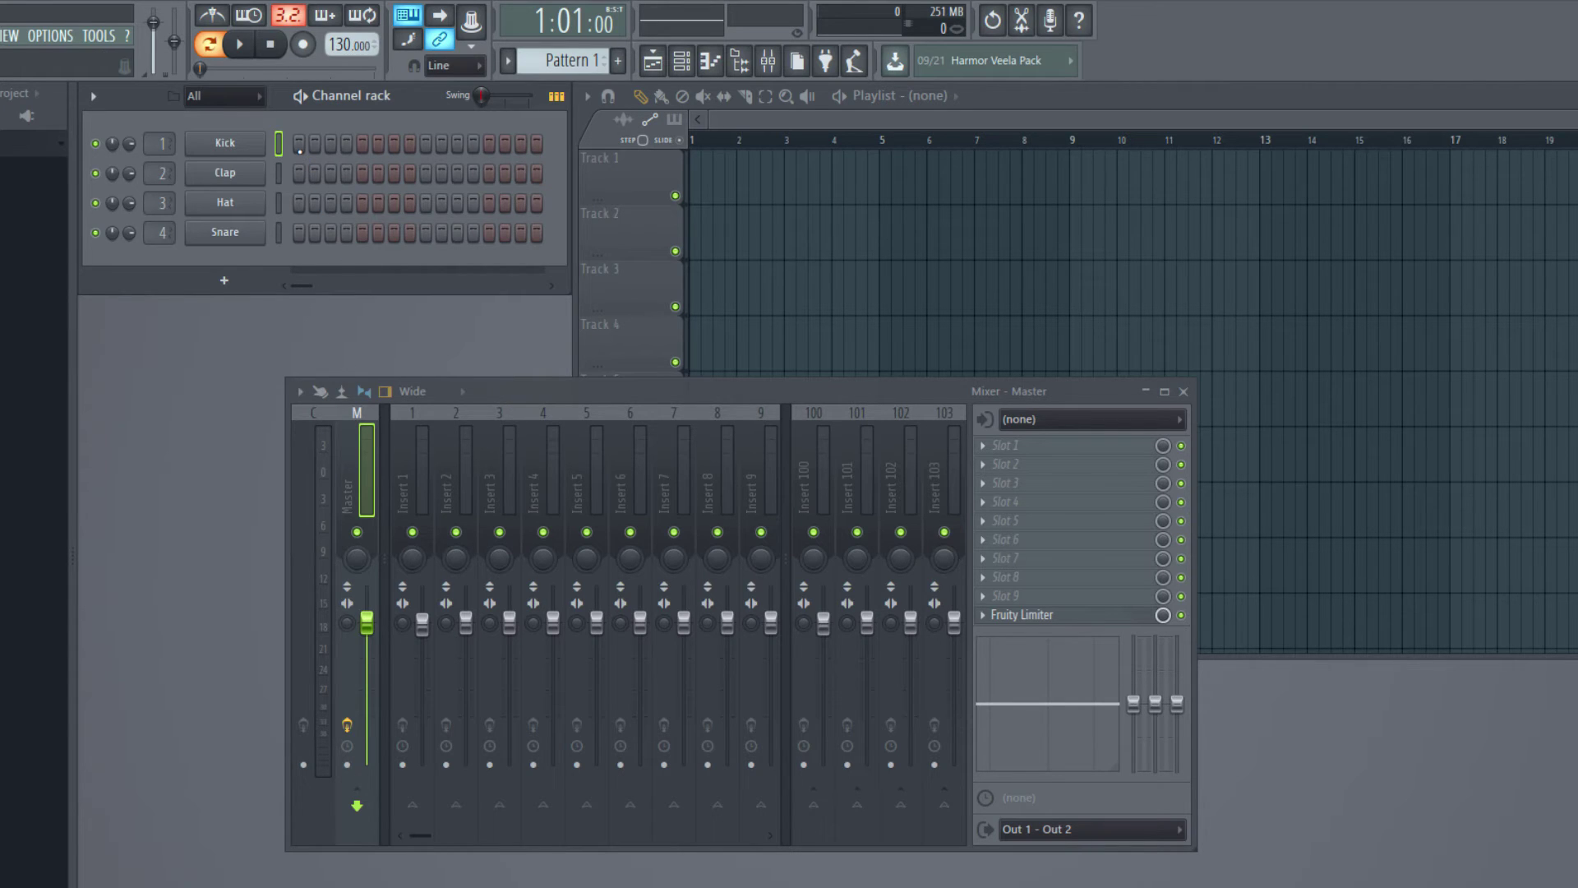
Turn on Kick steps 1, 5, 9 and 13 in the Channel rack
left_click(300, 146)
left_click(362, 146)
left_click(427, 145)
left_click(489, 146)
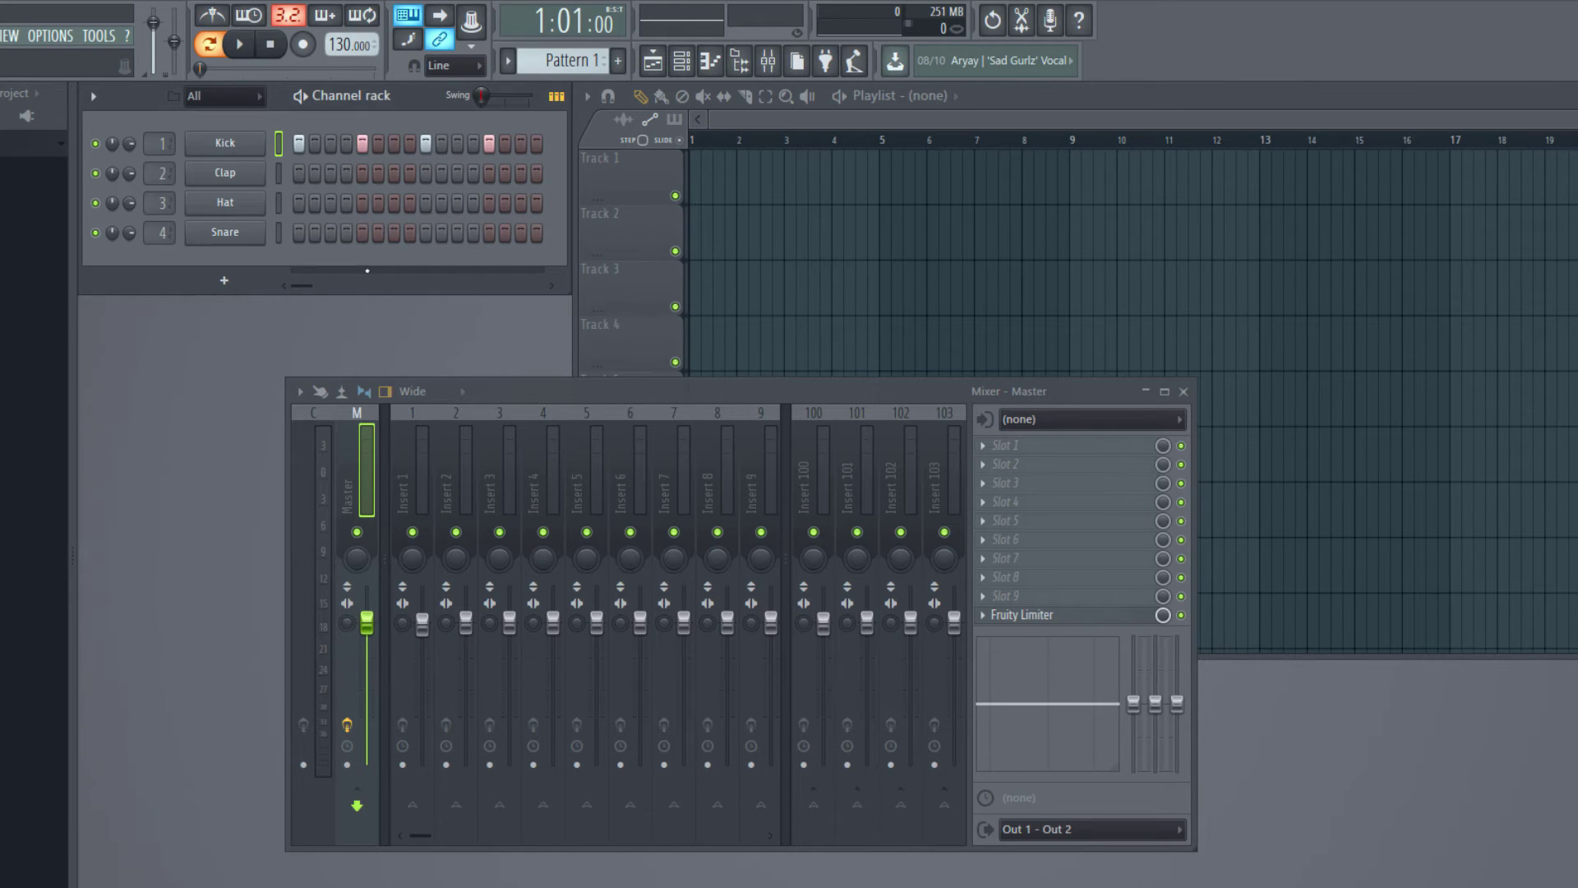
Play the kick pattern, switch to song mode and back, then stop playback
left_click(244, 47)
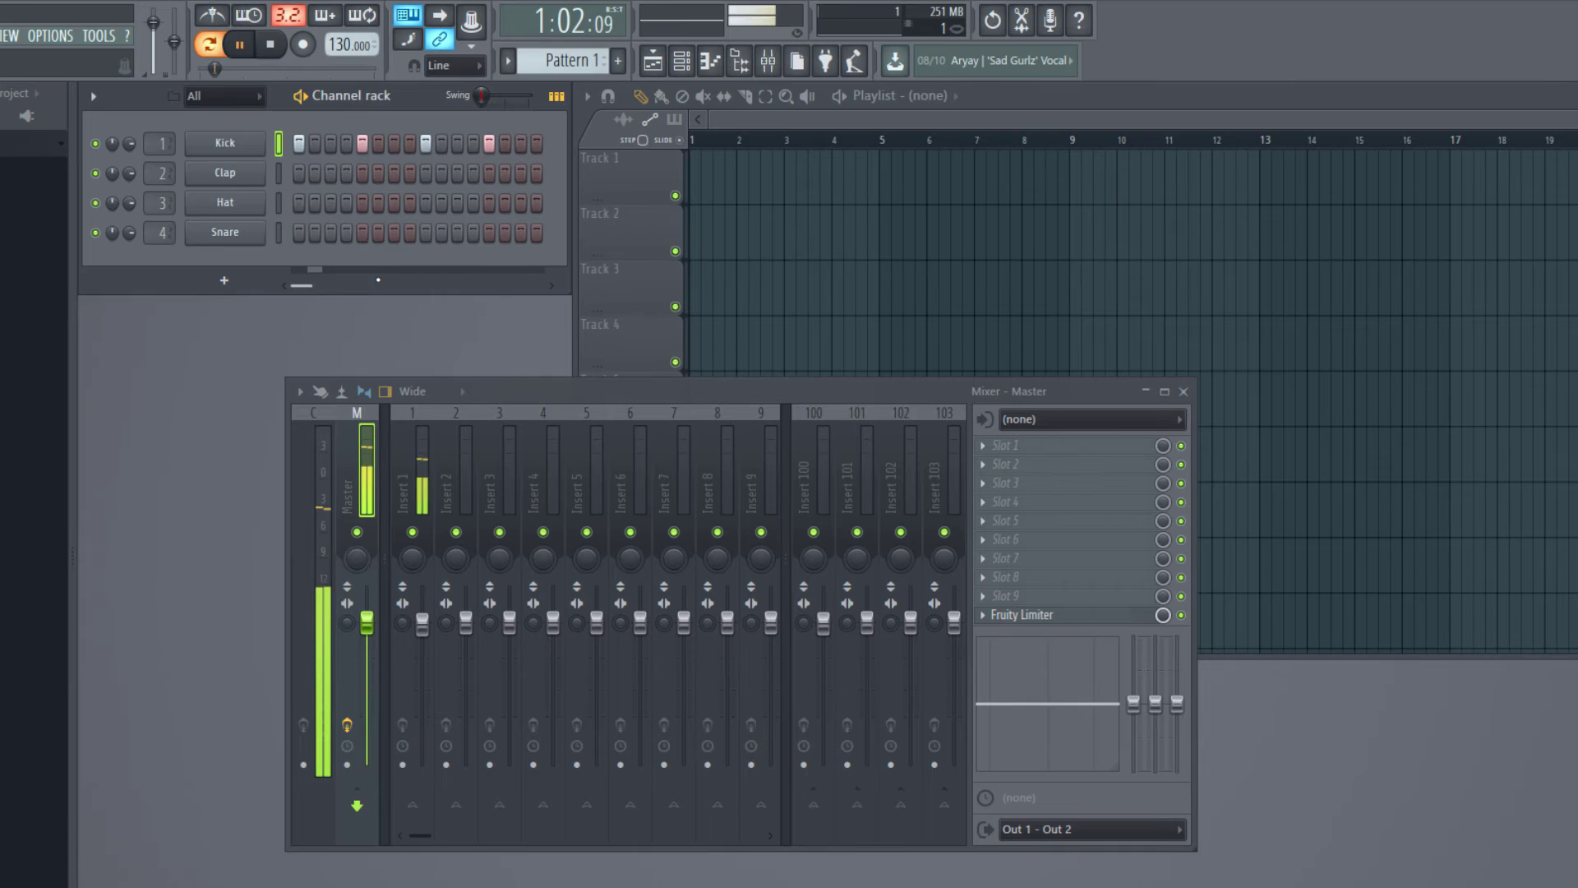
left_click(210, 45)
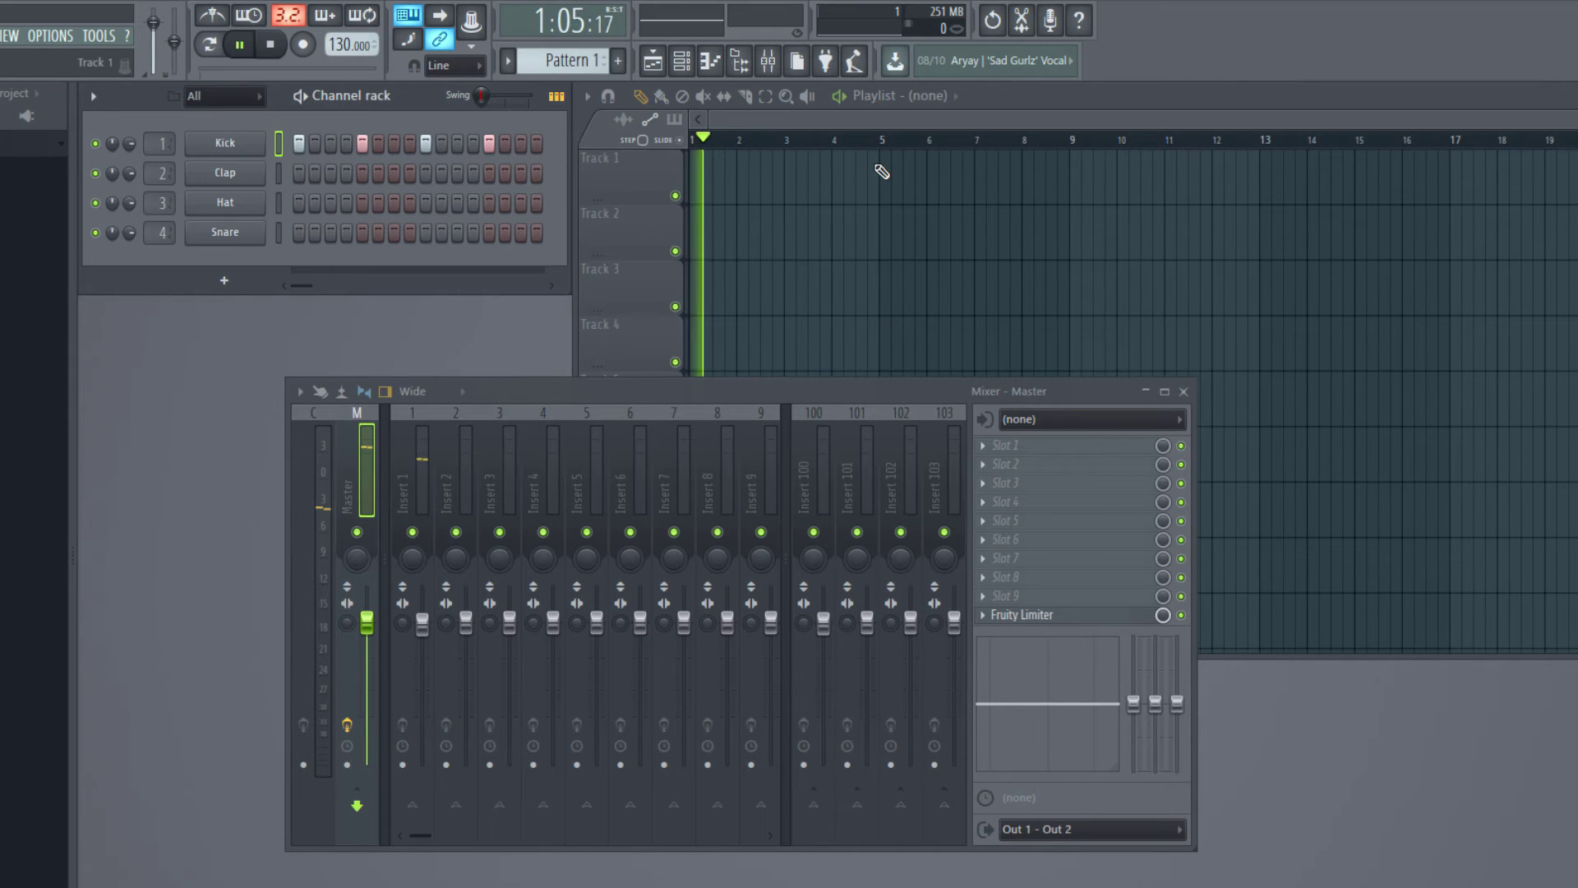
left_click(210, 45)
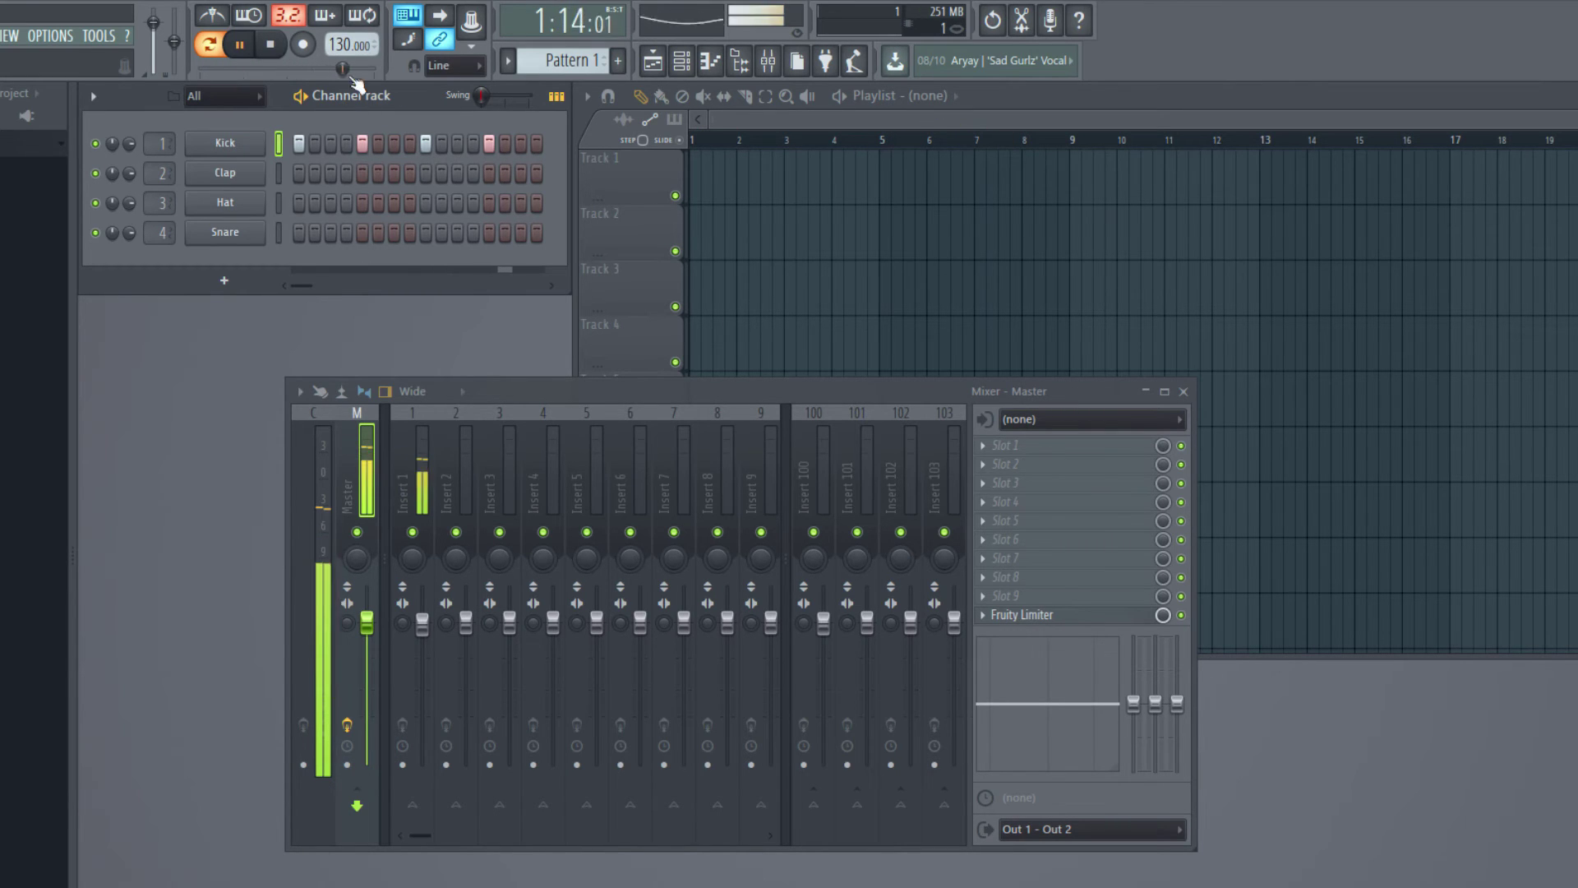
key("space")
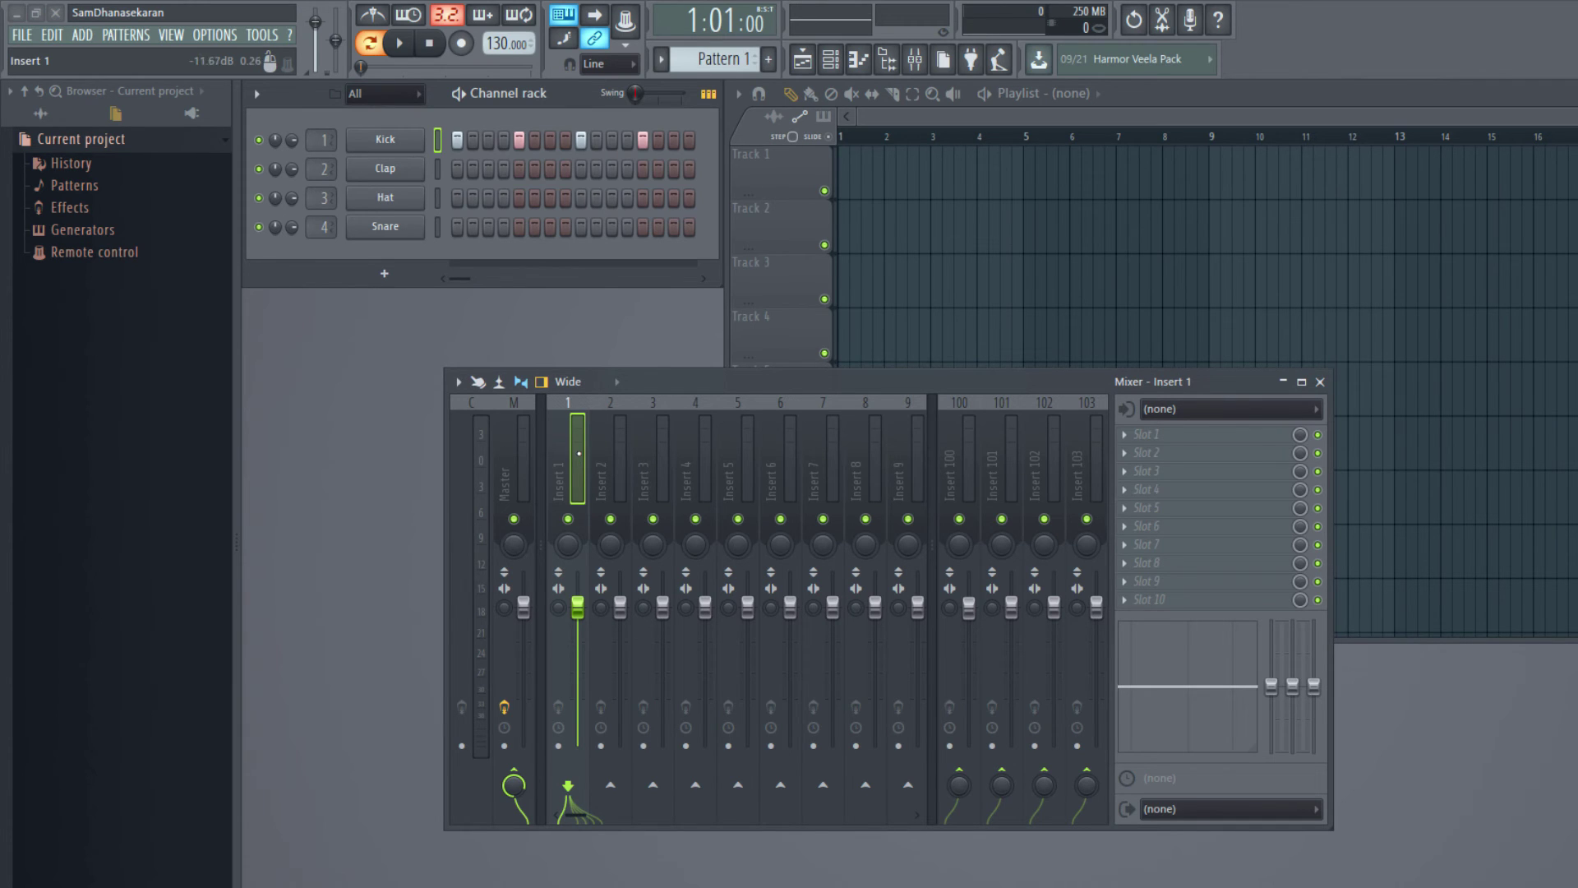
Start playback and pull the Insert 1 fader down to about -2.0 dB
left_click(407, 45)
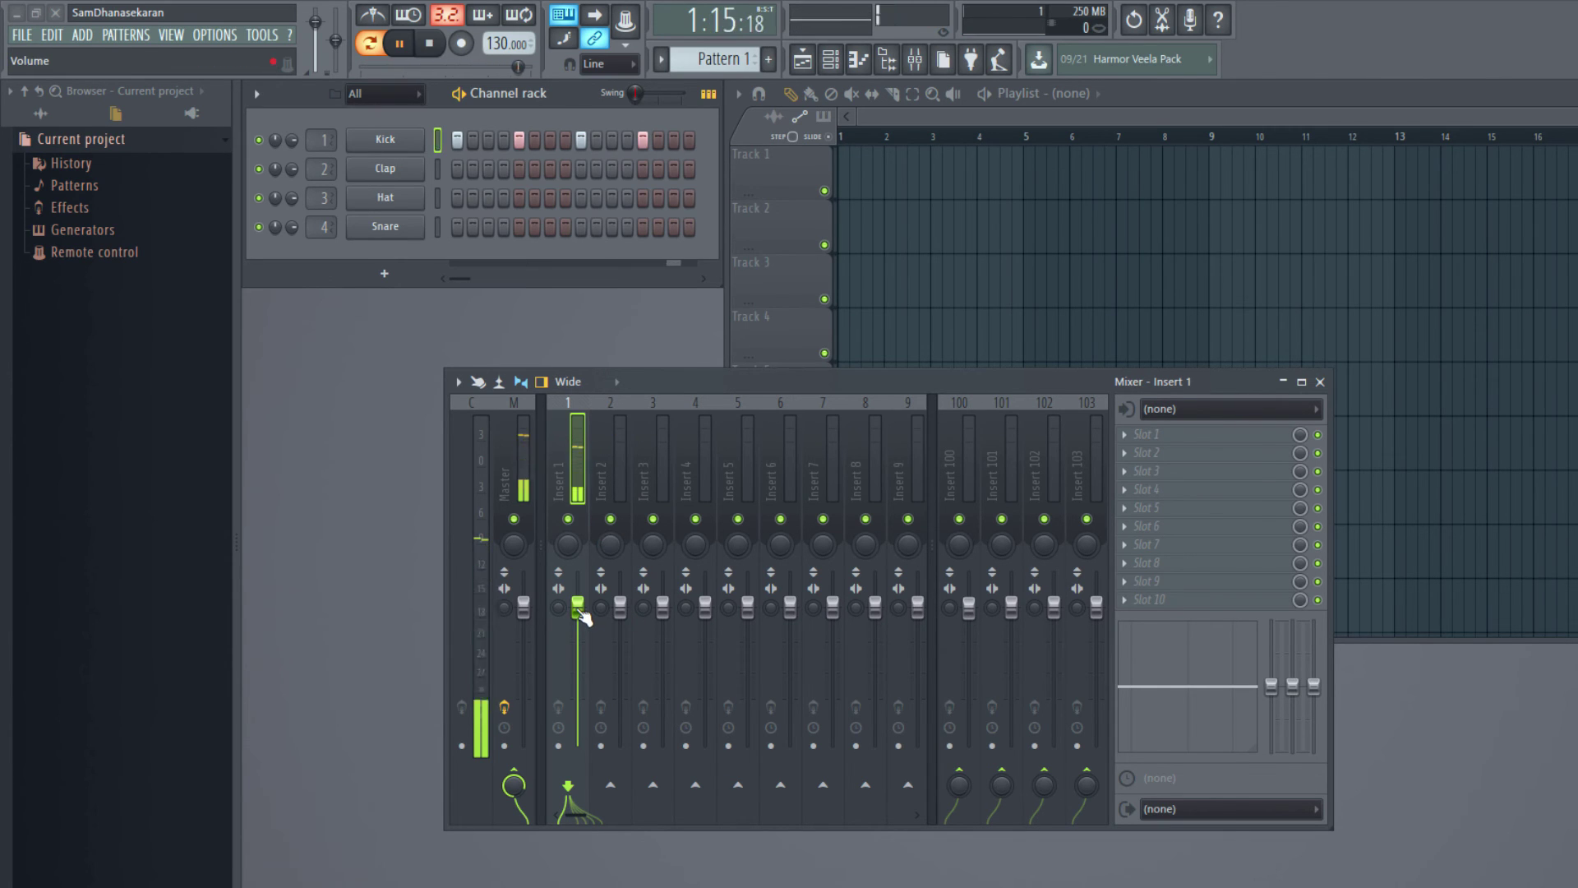
left_click_drag(578, 607, 577, 646)
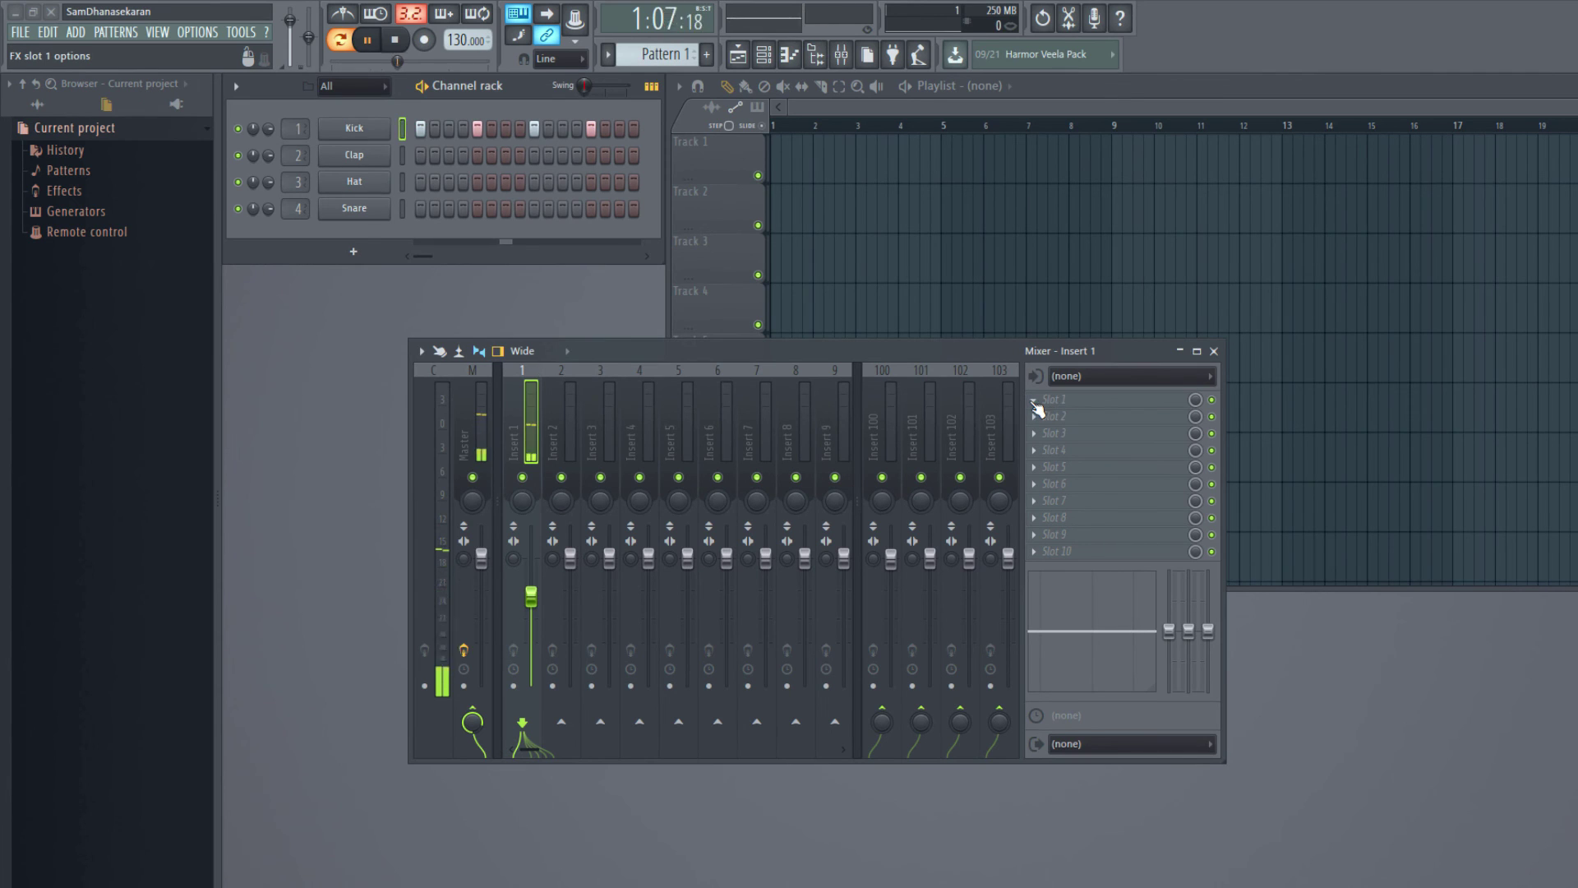
Choose Fruity Delay 2 from the Slot 1 plugin list on Insert 1
left_click(1036, 401)
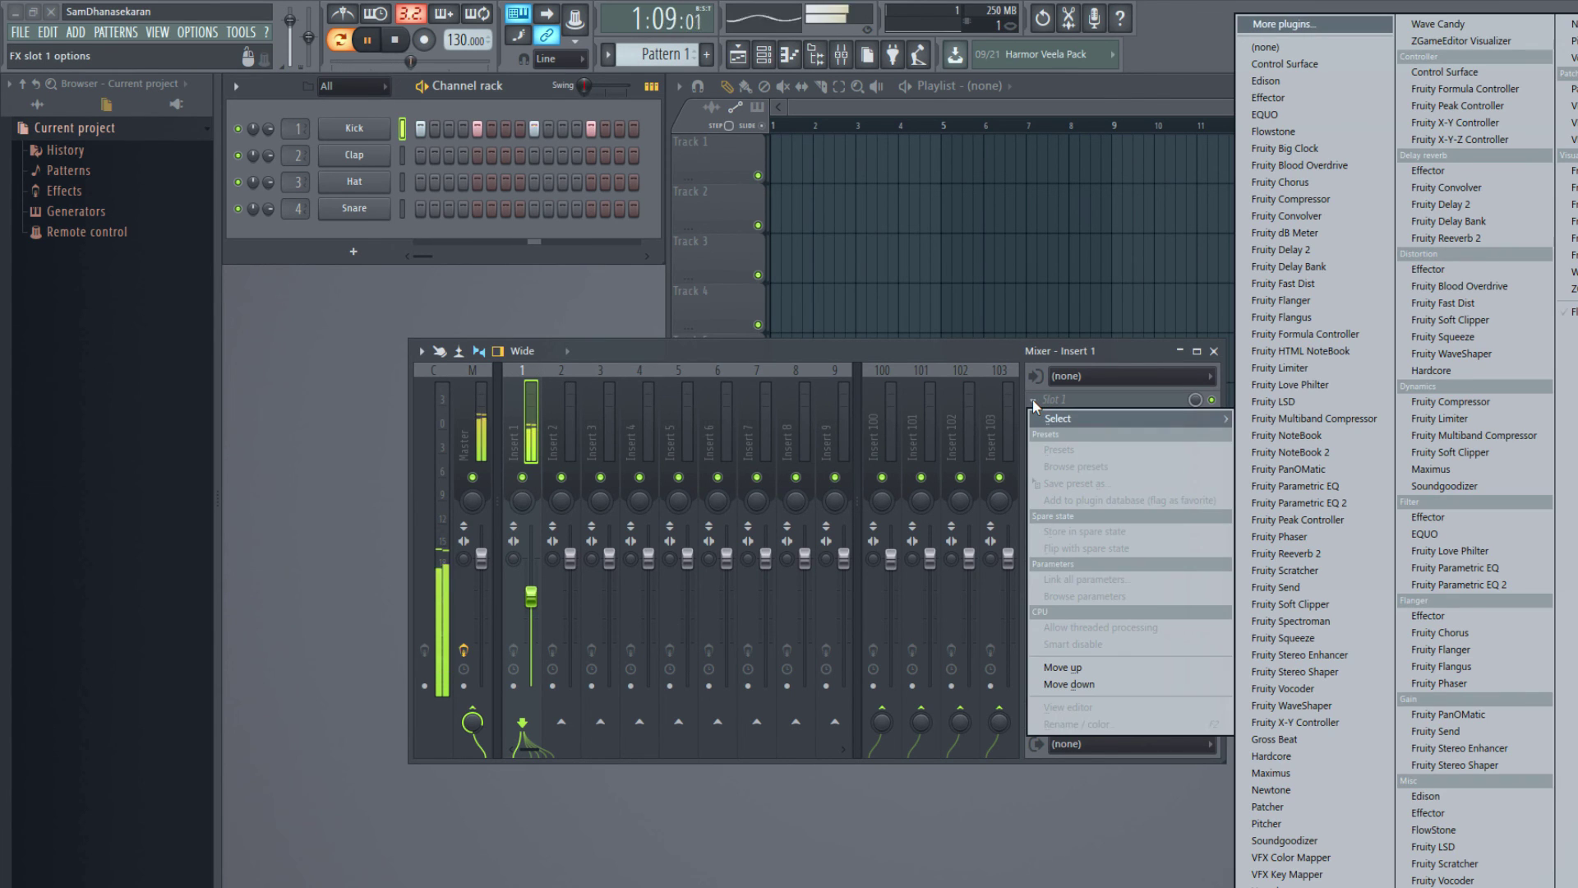
left_click(1460, 207)
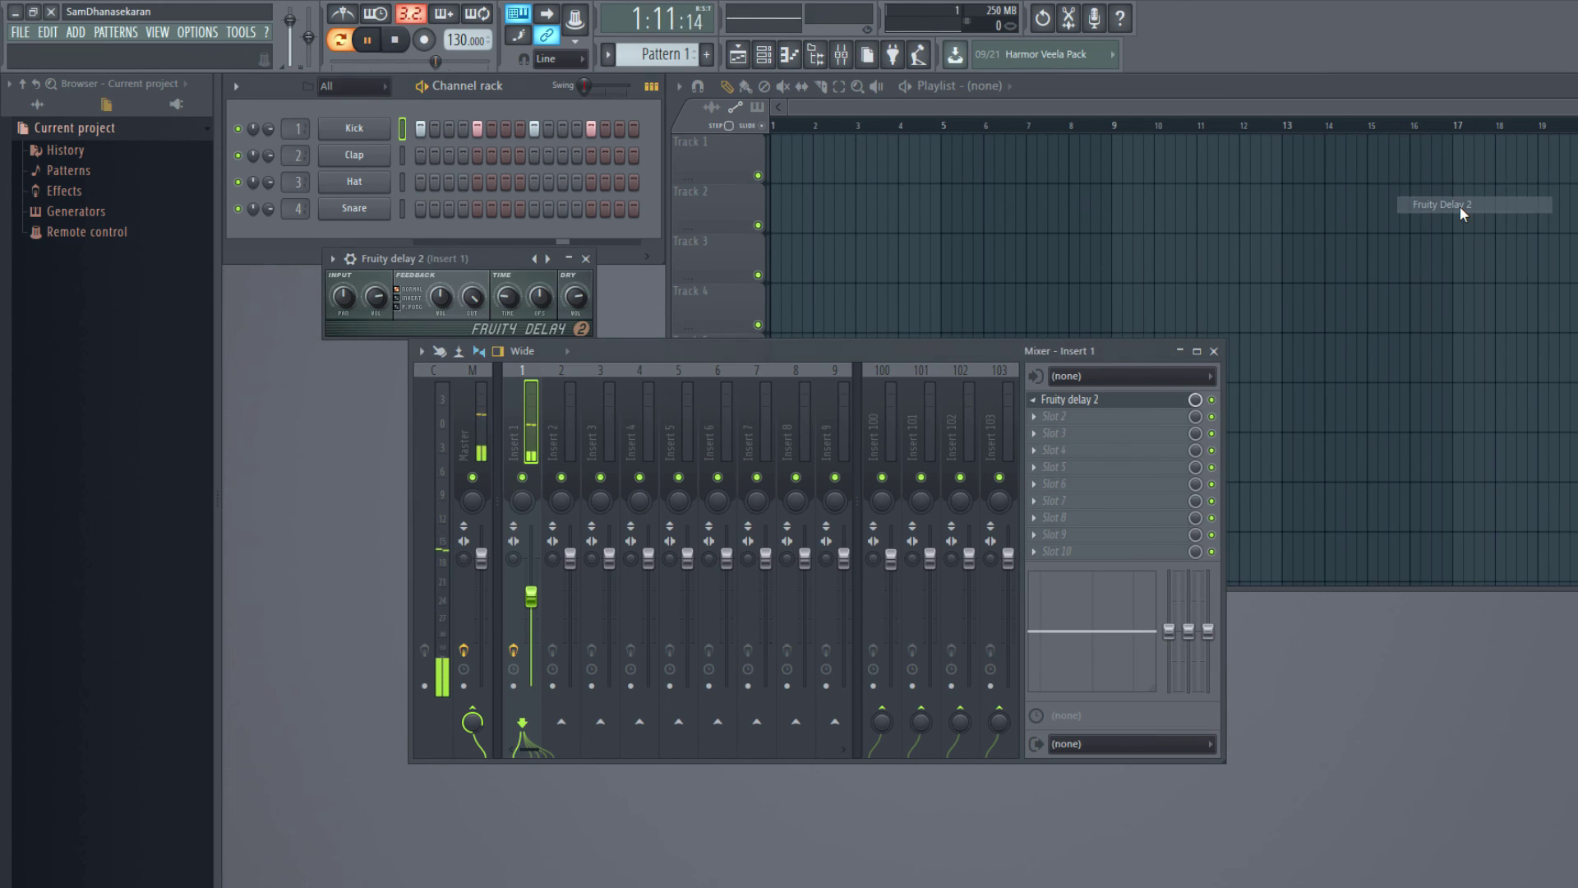